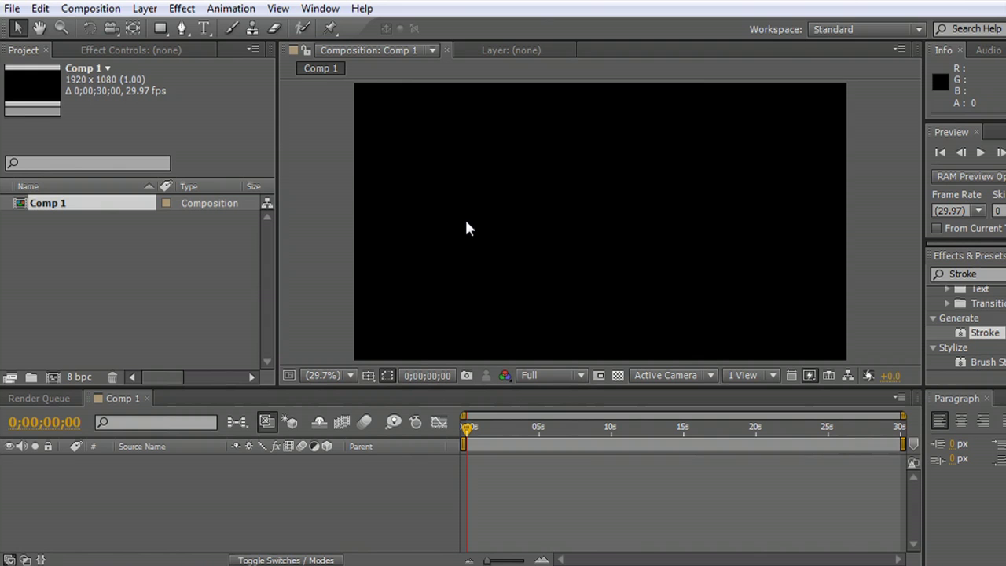
# - Create a new solid layer filling Comp 1 with pure red colour FF0000
pyautogui.click(436, 240)
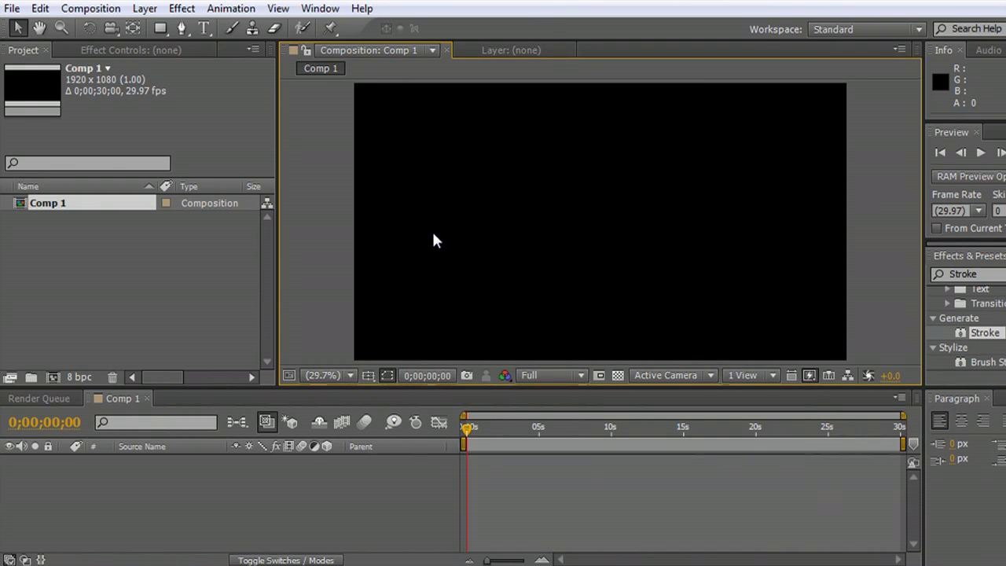
pyautogui.hotkey('ctrl', 'y')
pyautogui.click(619, 419)
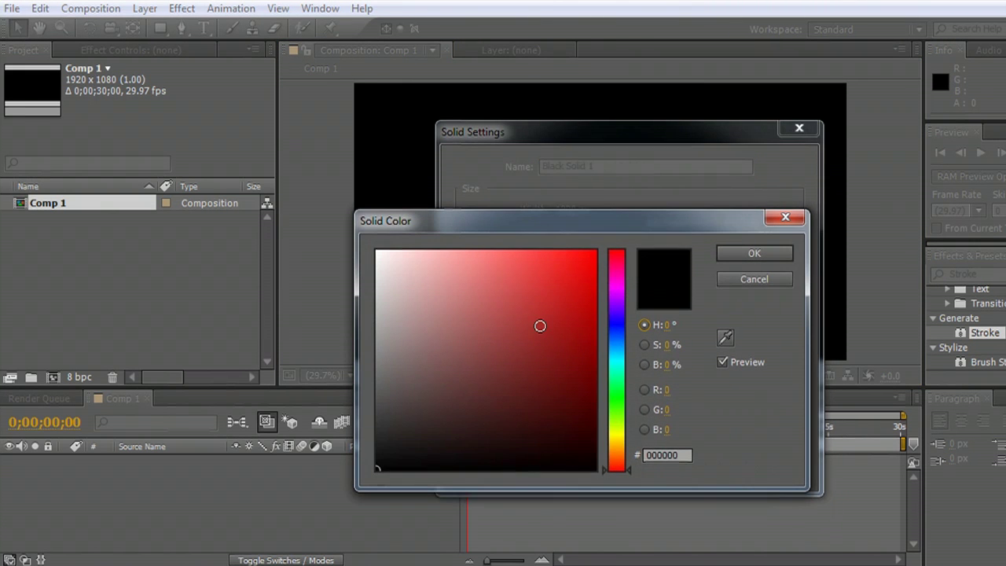
pyautogui.moveTo(539, 326); pyautogui.dragTo(692, 265)
pyautogui.click(754, 254)
pyautogui.click(699, 467)
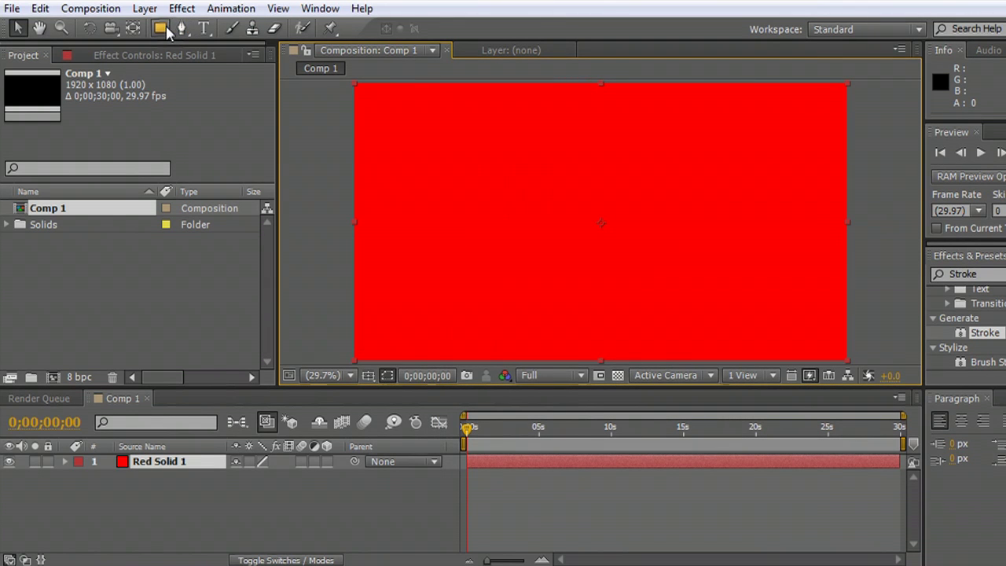
# - Draw an ellipse mask on the red solid and bend its top vertex into a bean curve
pyautogui.click(161, 29)
pyautogui.moveTo(161, 29); pyautogui.dragTo(228, 65)
pyautogui.moveTo(548, 183); pyautogui.dragTo(716, 311)
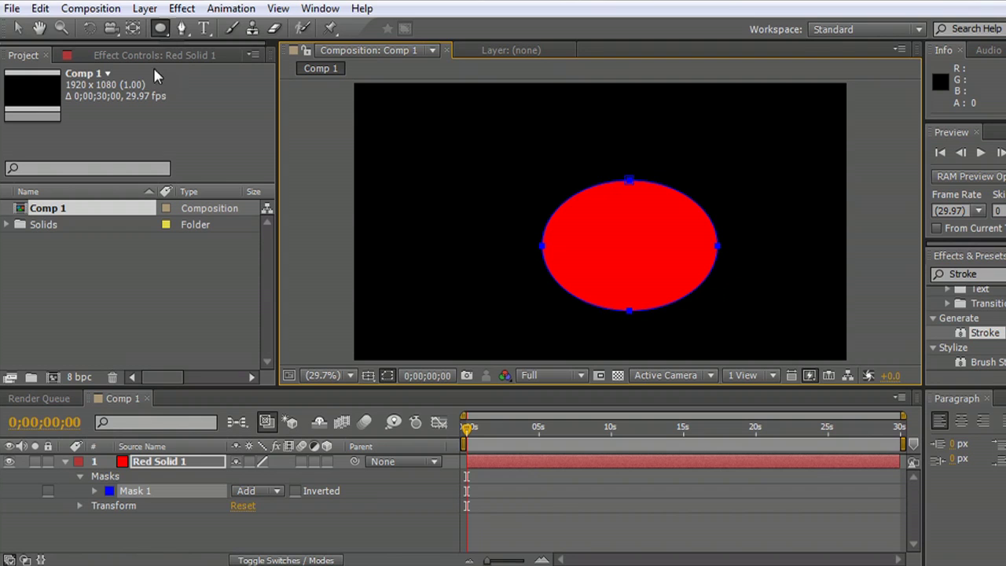
pyautogui.click(17, 28)
pyautogui.moveTo(620, 236); pyautogui.dragTo(601, 223)
pyautogui.moveTo(609, 167); pyautogui.dragTo(635, 244)
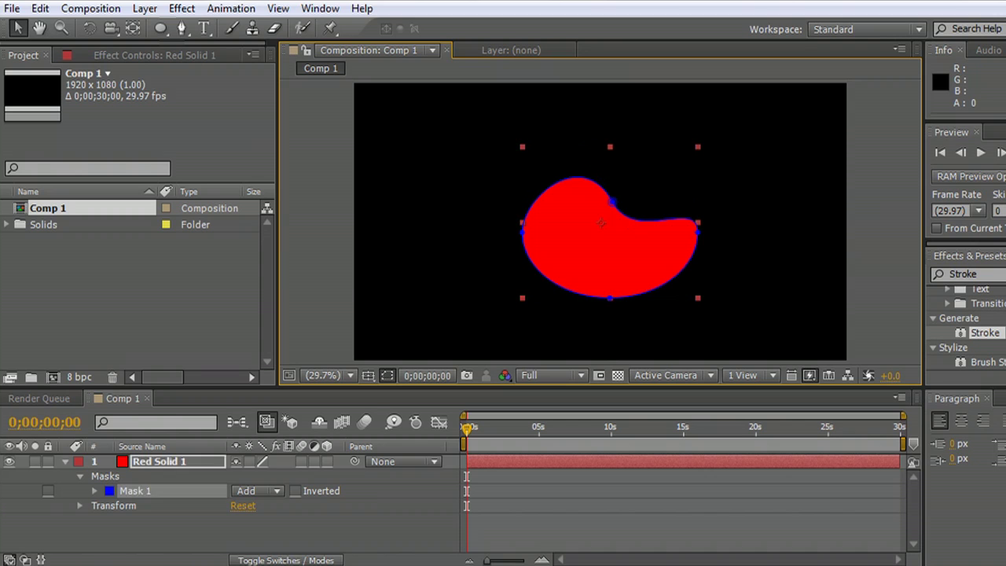
pyautogui.click(285, 222)
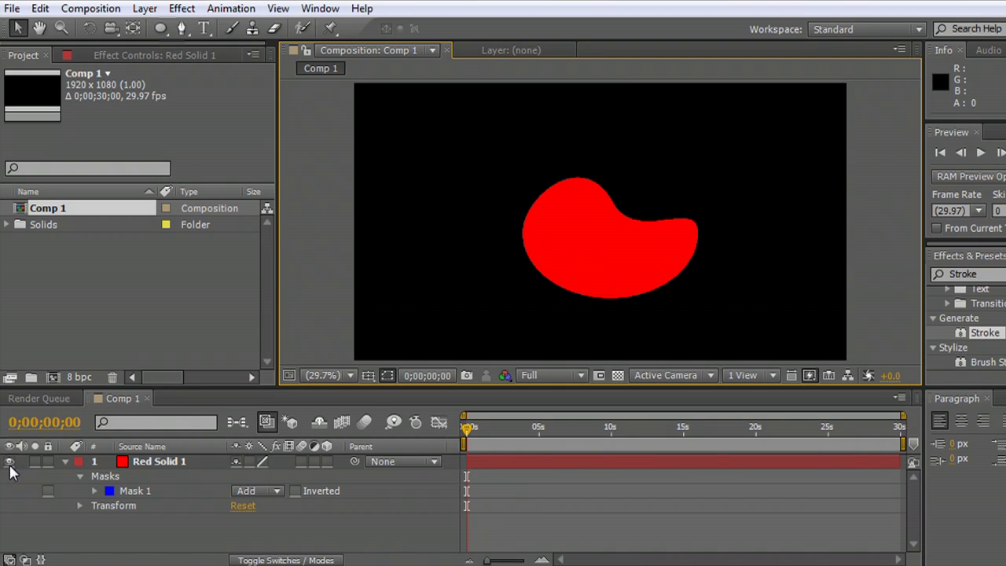
pyautogui.click(65, 461)
pyautogui.click(163, 463)
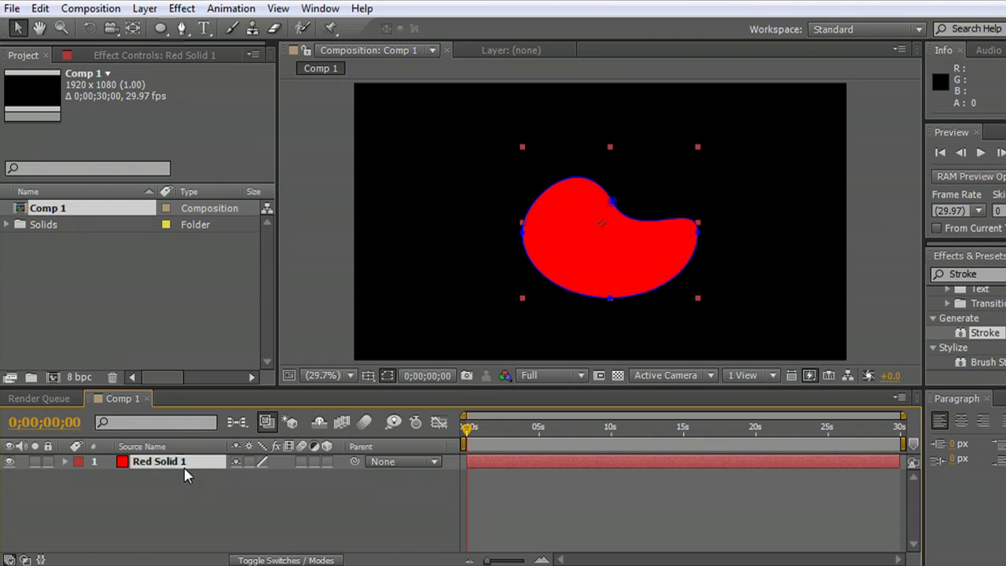
pyautogui.click(223, 504)
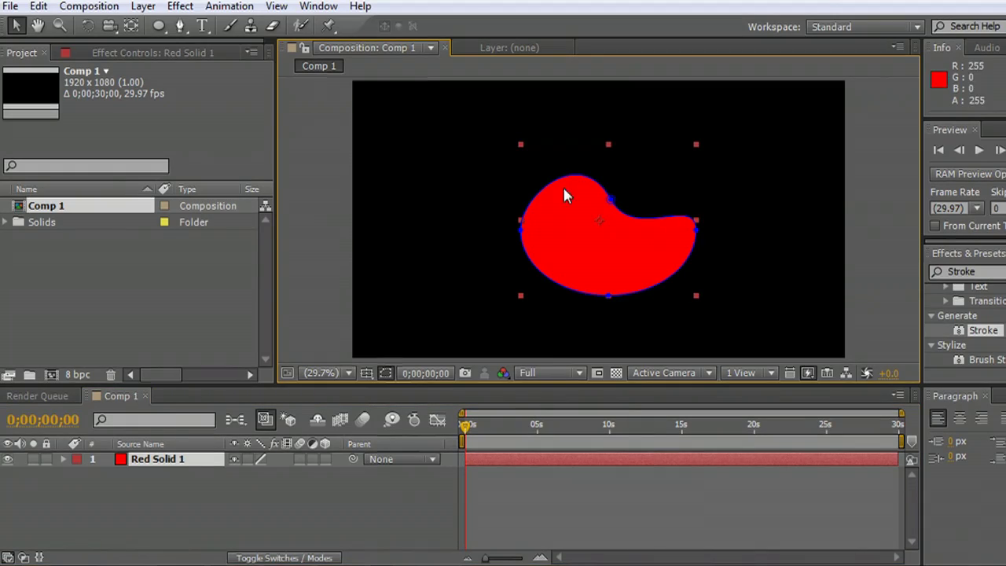
pyautogui.click(334, 234)
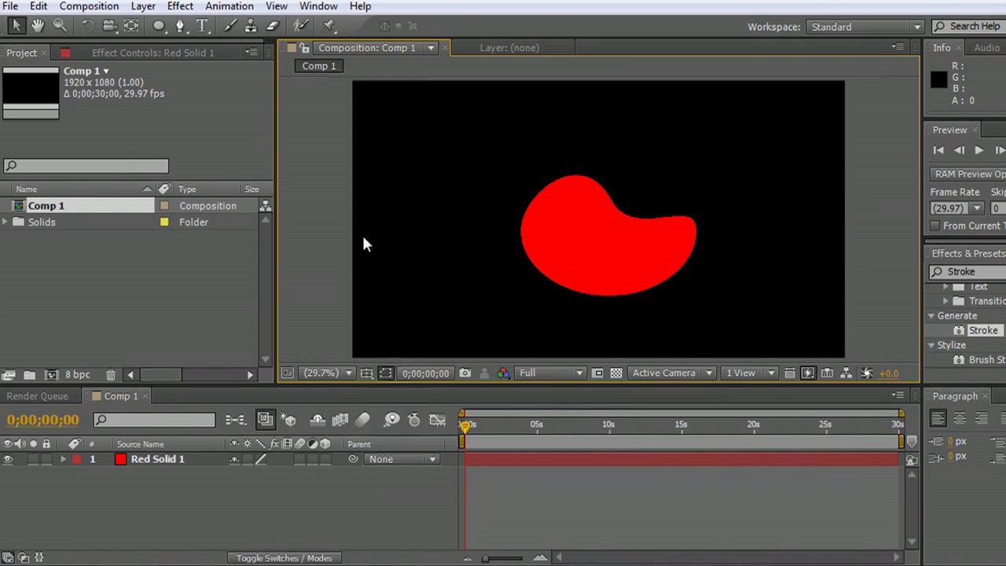
pyautogui.click(180, 458)
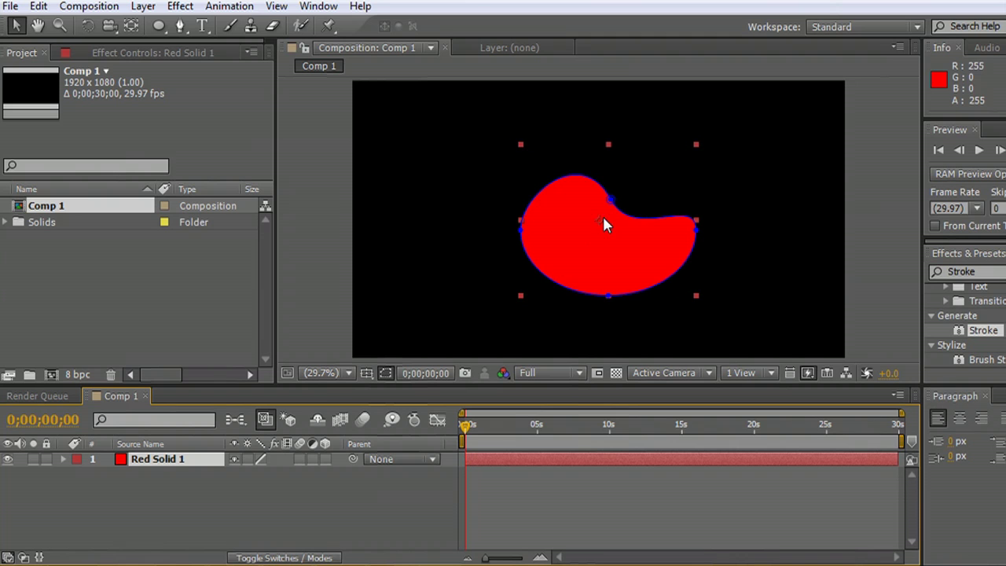
# - Apply the Stroke effect to the red solid and thicken its brush size to 11.0
pyautogui.click(180, 7)
pyautogui.moveTo(308, 243)
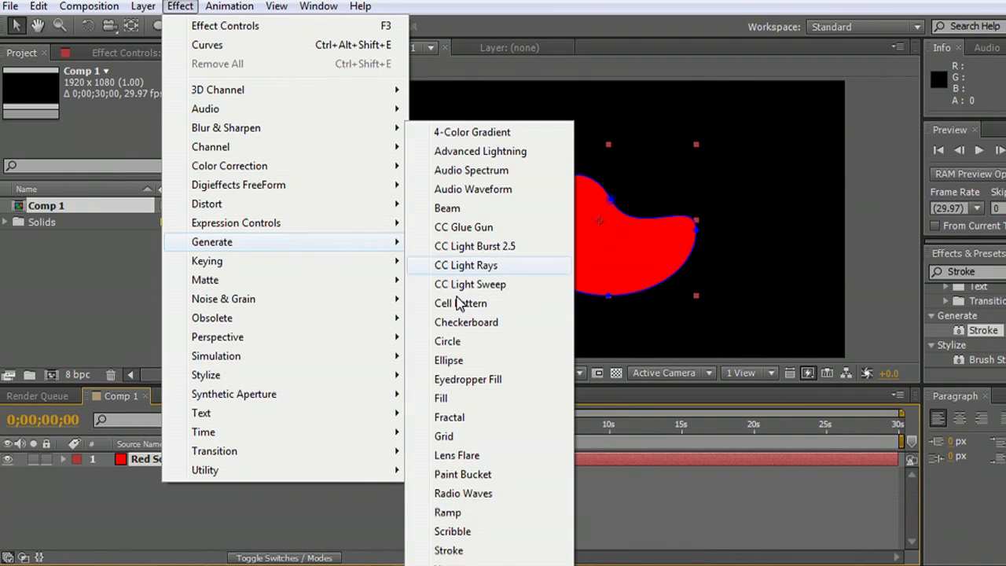
pyautogui.click(489, 550)
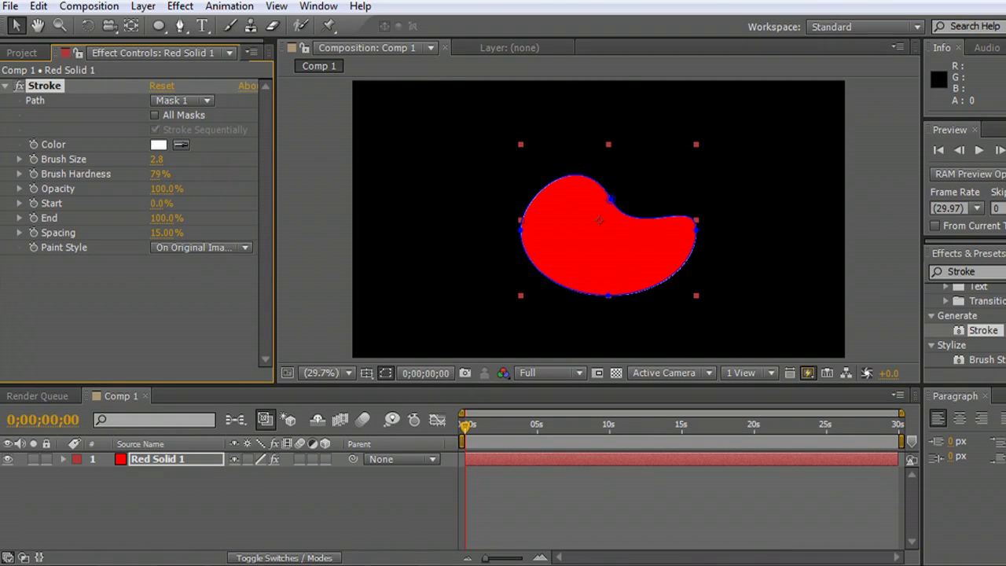
pyautogui.moveTo(157, 159); pyautogui.dragTo(221, 158)
pyautogui.click(513, 312)
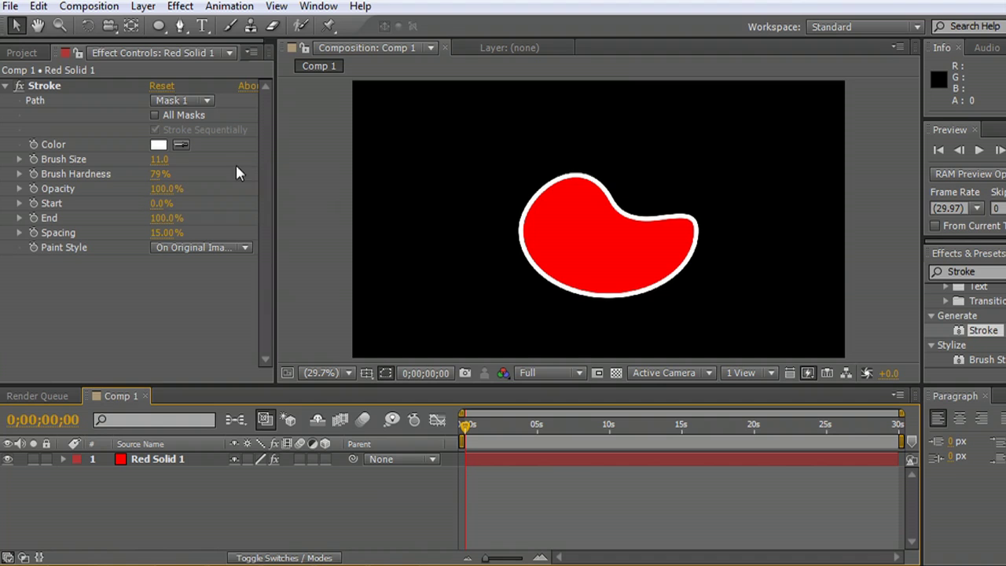
# - Set the Stroke's Brush Hardness to 0% and Brush Size to 42.8
pyautogui.click(159, 175)
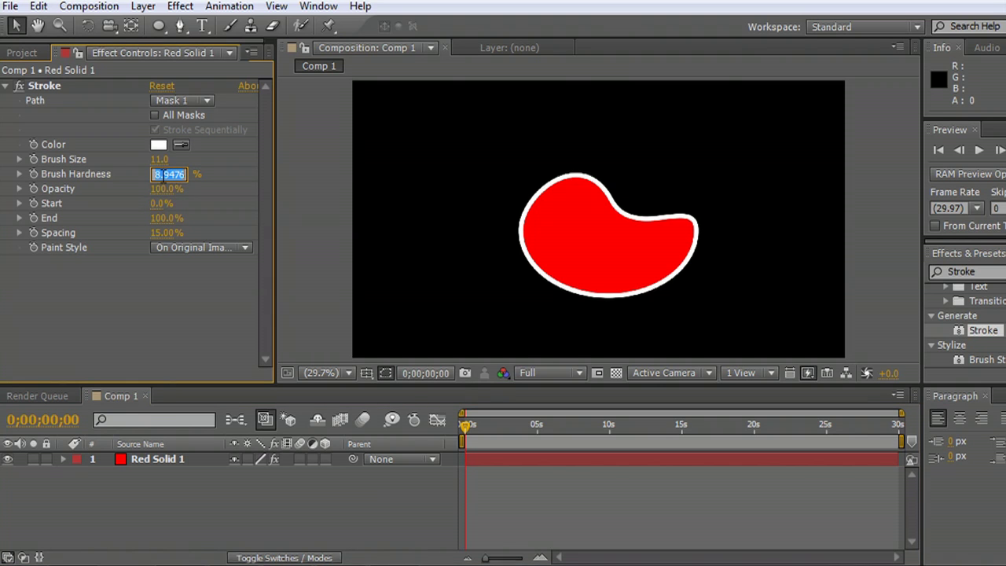
pyautogui.write('0')
pyautogui.press('Return')
pyautogui.click(197, 299)
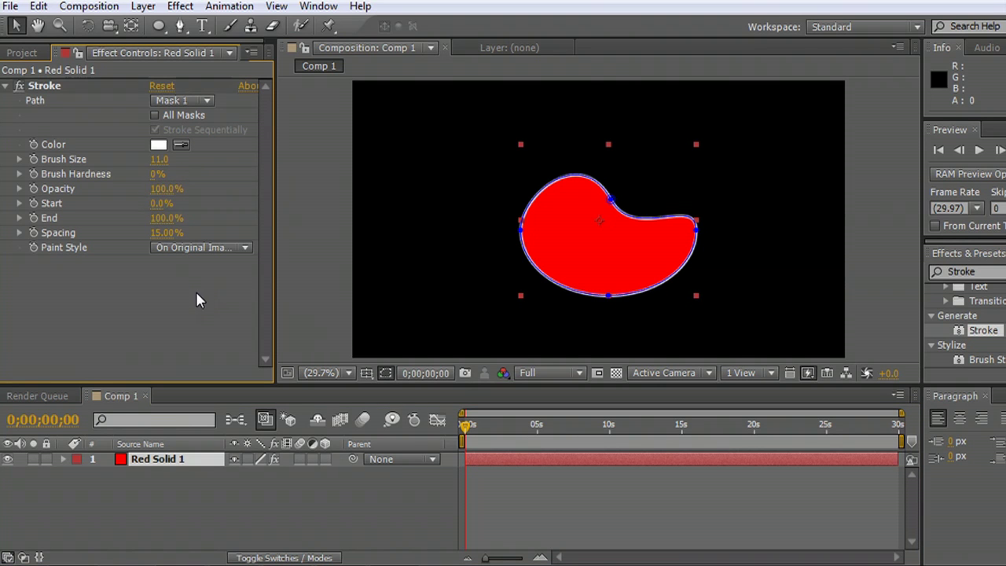
pyautogui.click(358, 521)
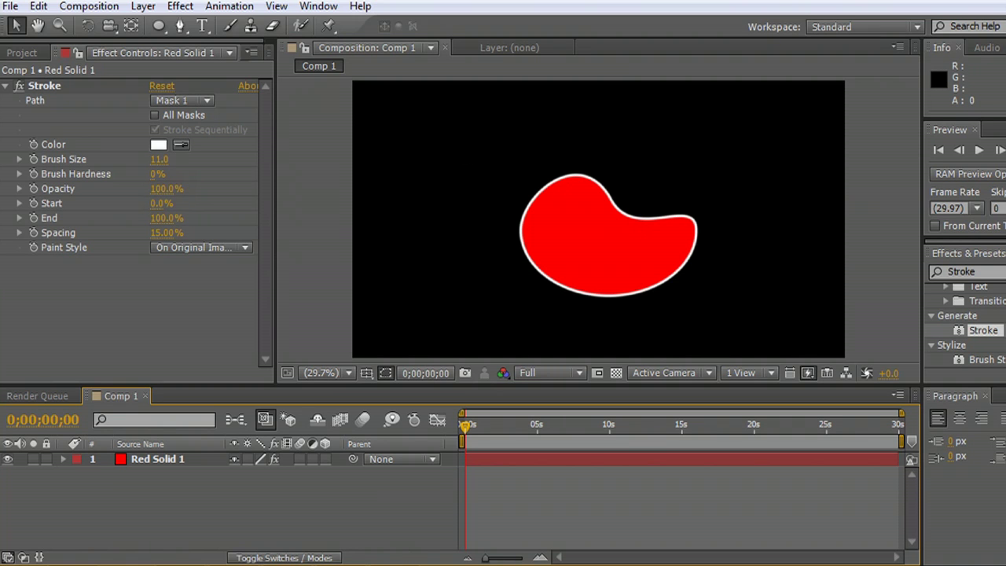
pyautogui.click(598, 221)
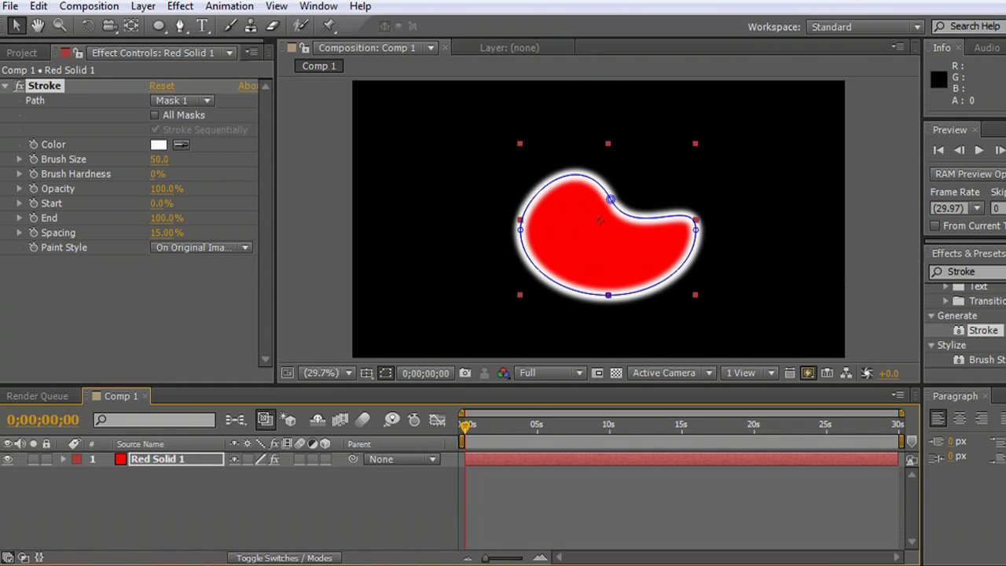
pyautogui.moveTo(159, 159); pyautogui.dragTo(151, 159)
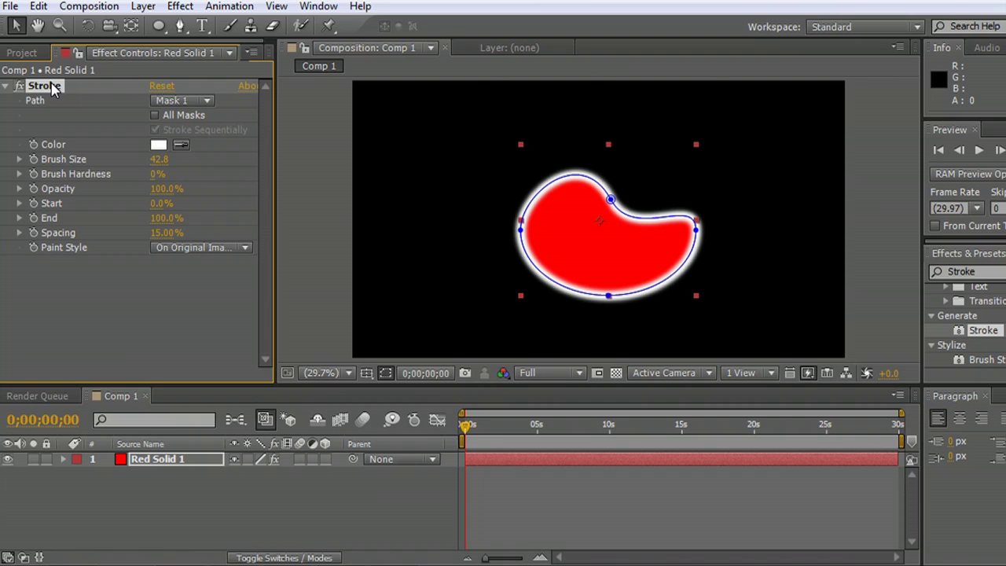
# - Delete the Stroke effect, duplicate Mask 1, and set Mask 2 to Subtract
pyautogui.press('Delete')
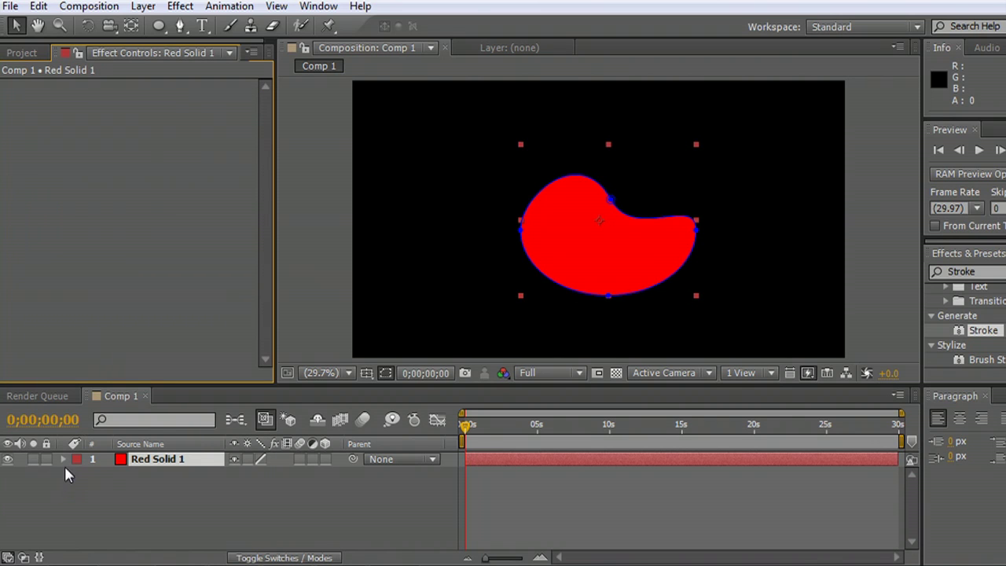
pyautogui.click(63, 459)
pyautogui.click(135, 489)
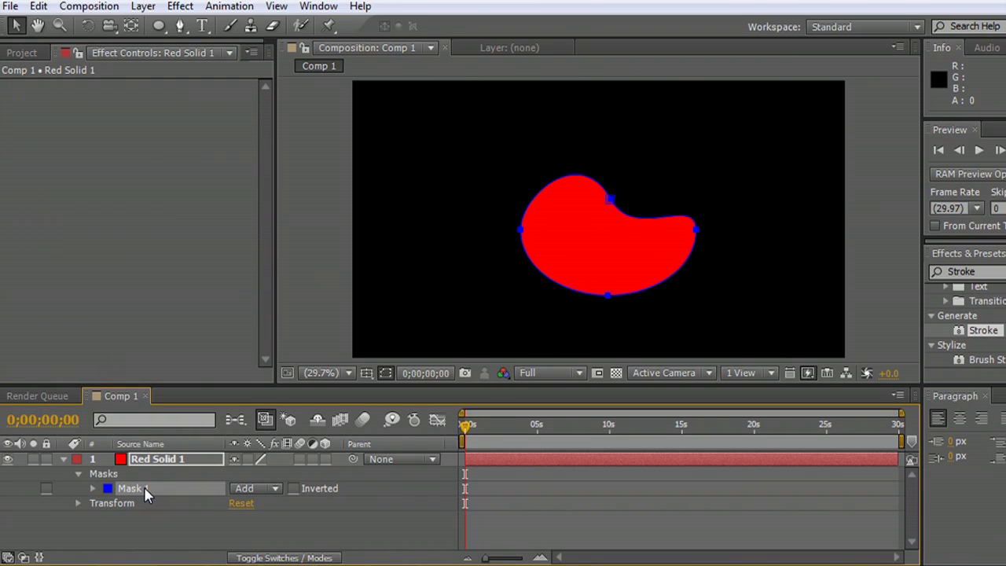
pyautogui.hotkey('ctrl', 'd')
pyautogui.click(265, 503)
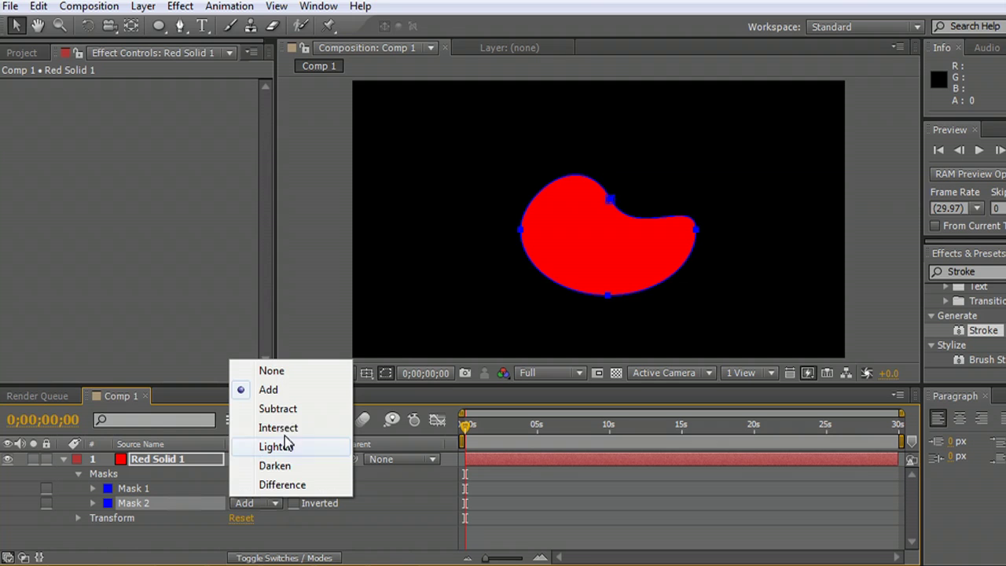
pyautogui.click(277, 408)
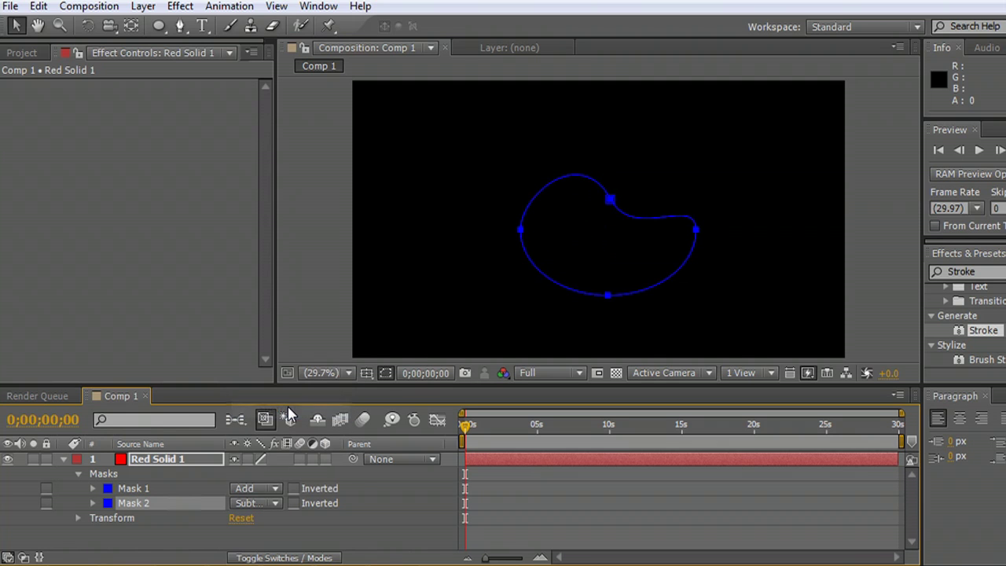
# - Give Mask 2 a negative expansion and expand Mask 1 by 15 pixels to form an outline
pyautogui.click(93, 503)
pyautogui.moveTo(239, 541); pyautogui.dragTo(226, 542)
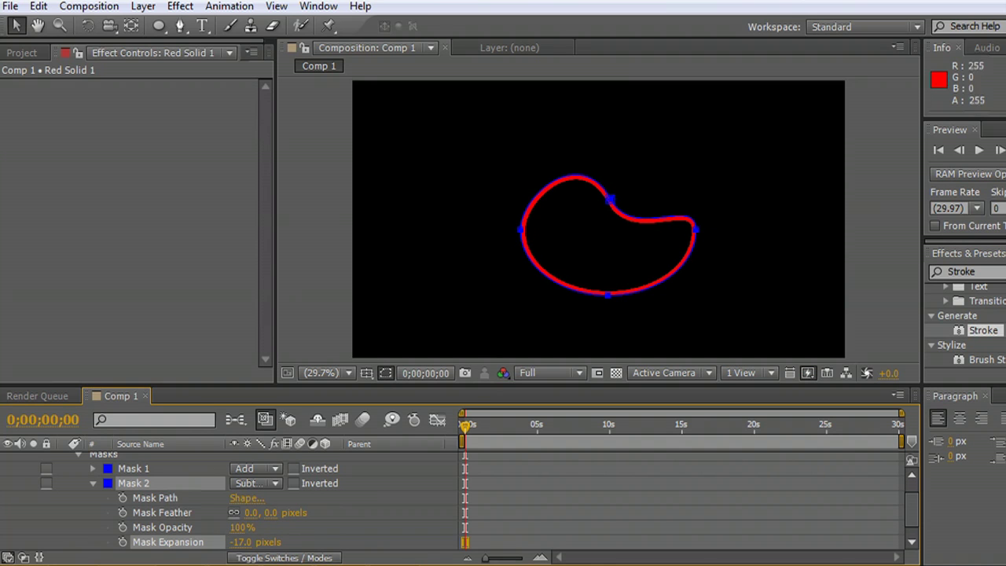
pyautogui.moveTo(240, 541)
pyautogui.mouseDown()
pyautogui.moveTo(212, 542)
pyautogui.moveTo(247, 541)
pyautogui.mouseUp()
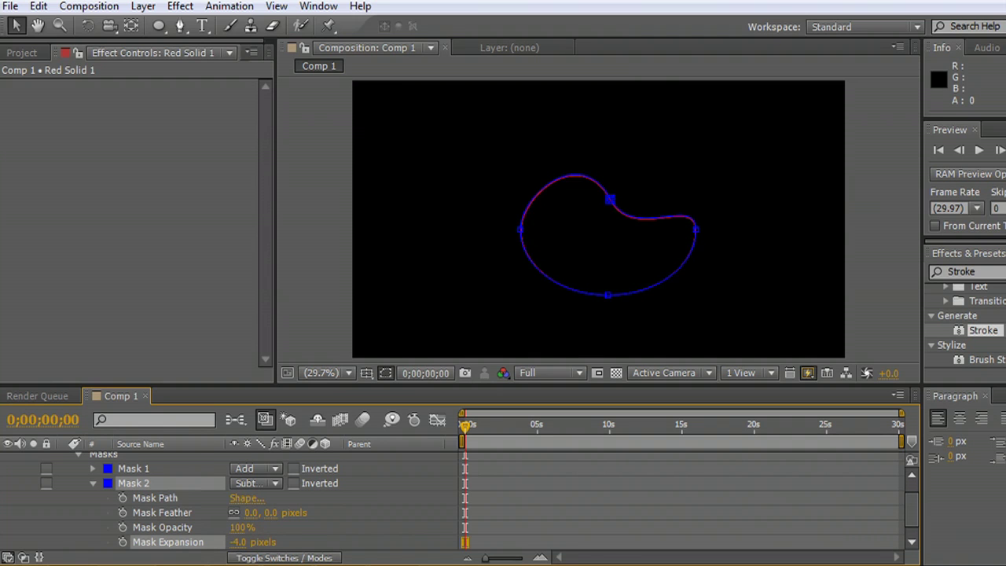
pyautogui.click(93, 469)
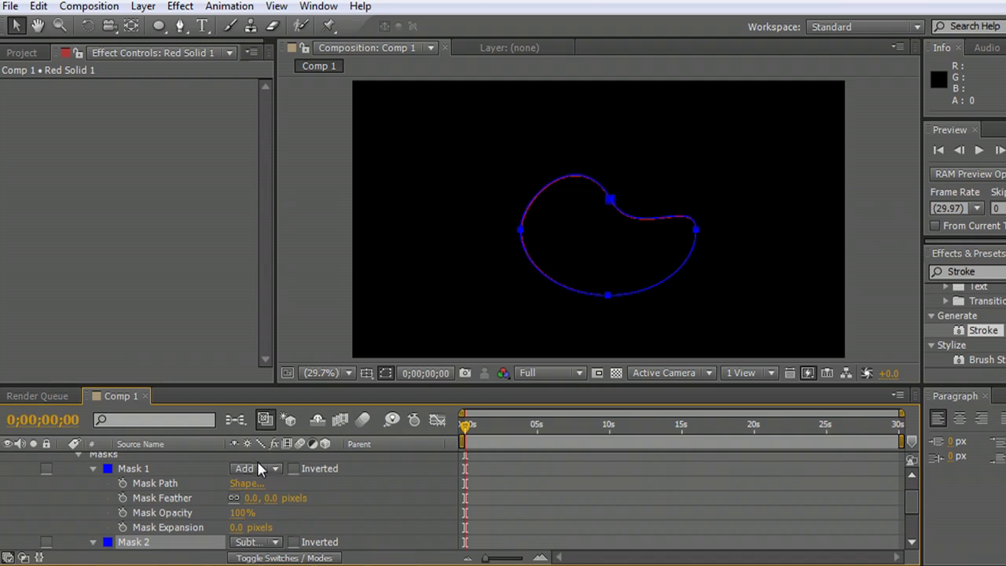
pyautogui.moveTo(236, 527)
pyautogui.mouseDown()
pyautogui.moveTo(271, 527)
pyautogui.moveTo(235, 527)
pyautogui.mouseUp()
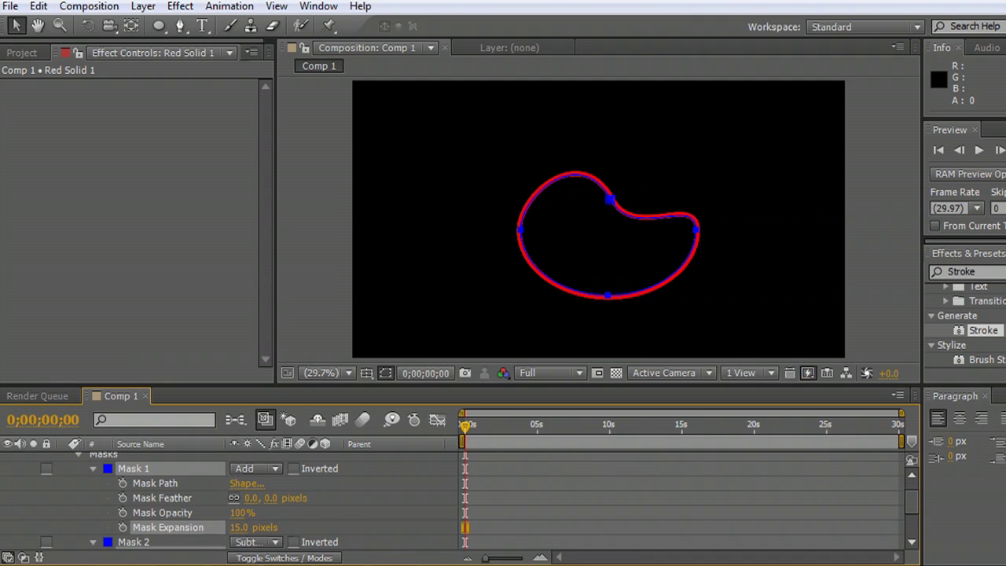
pyautogui.click(382, 509)
pyautogui.scroll(1, 383, 508)
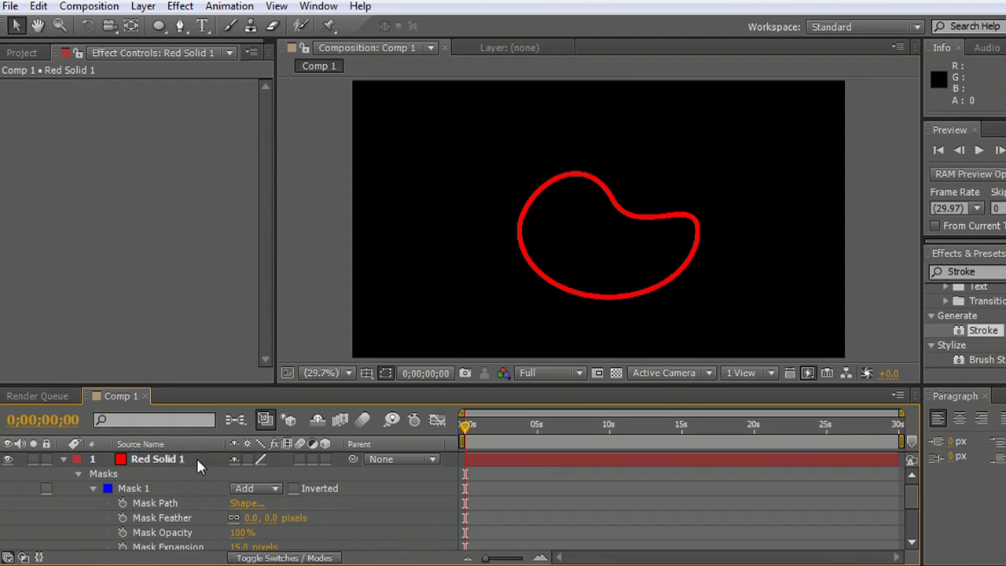
# - Delete Mask 2 from Red Solid 1, leaving only Mask 1 as a filled bean
pyautogui.click(176, 462)
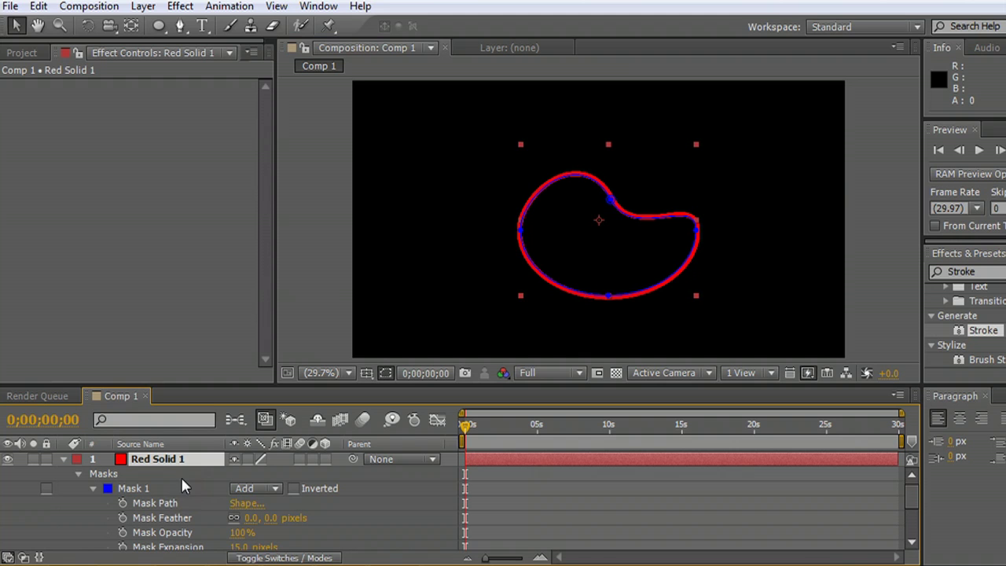
pyautogui.click(136, 489)
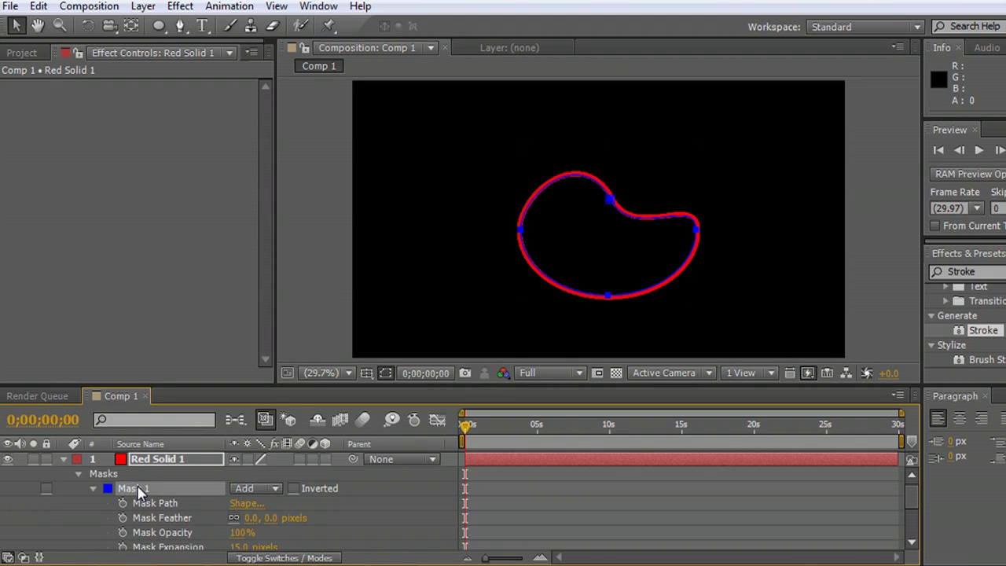
pyautogui.scroll(-3, 157, 495)
pyautogui.click(156, 476)
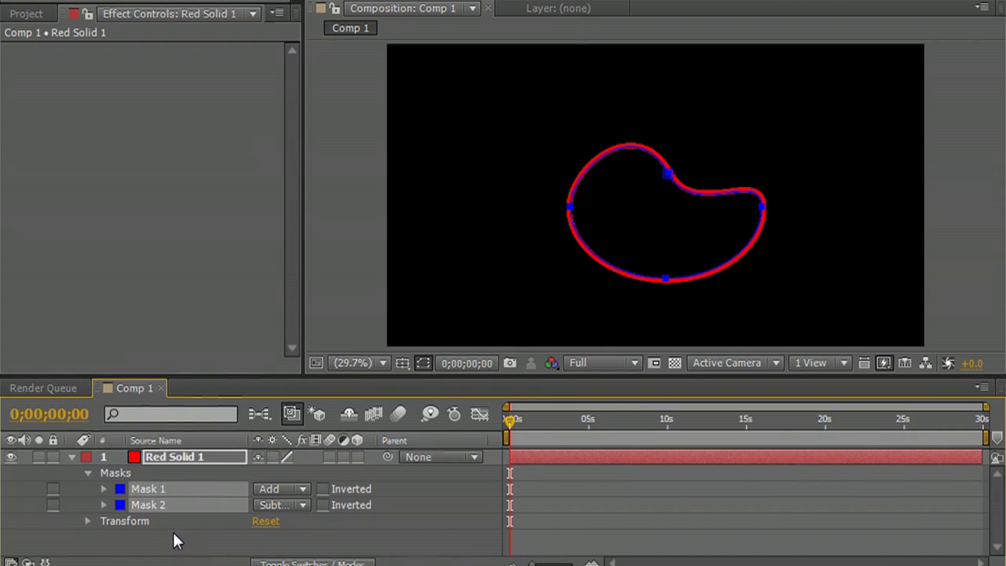
pyautogui.click(173, 534)
pyautogui.click(170, 505)
pyautogui.press('Delete')
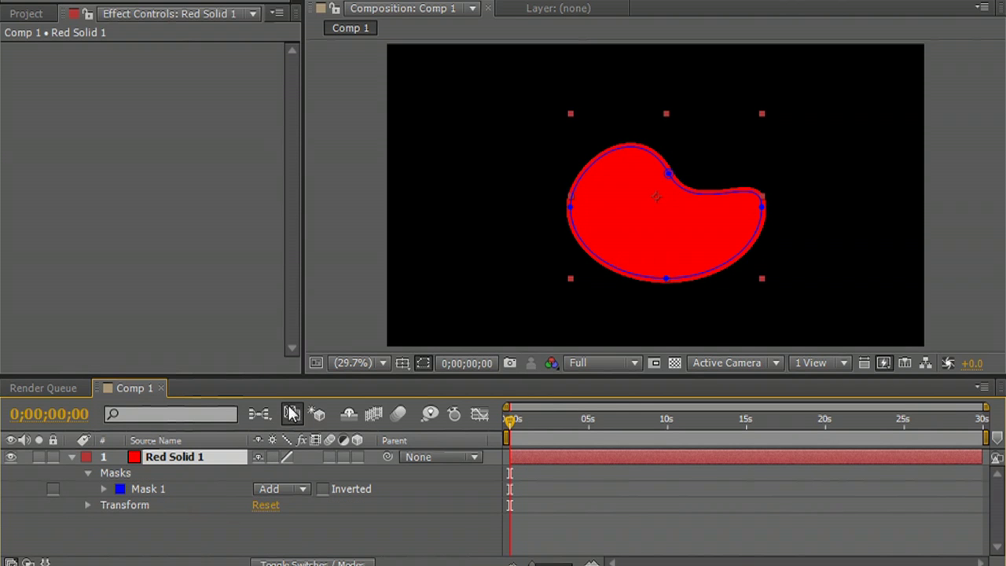
pyautogui.click(307, 534)
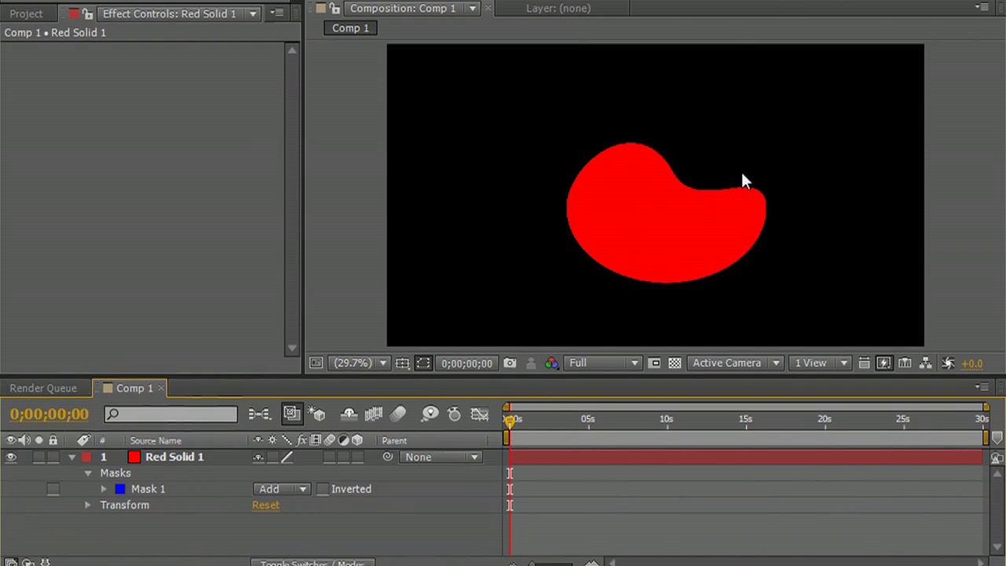
# - Search 'find' in Effects & Presets and apply Find Edges to Red Solid 1
pyautogui.click(190, 456)
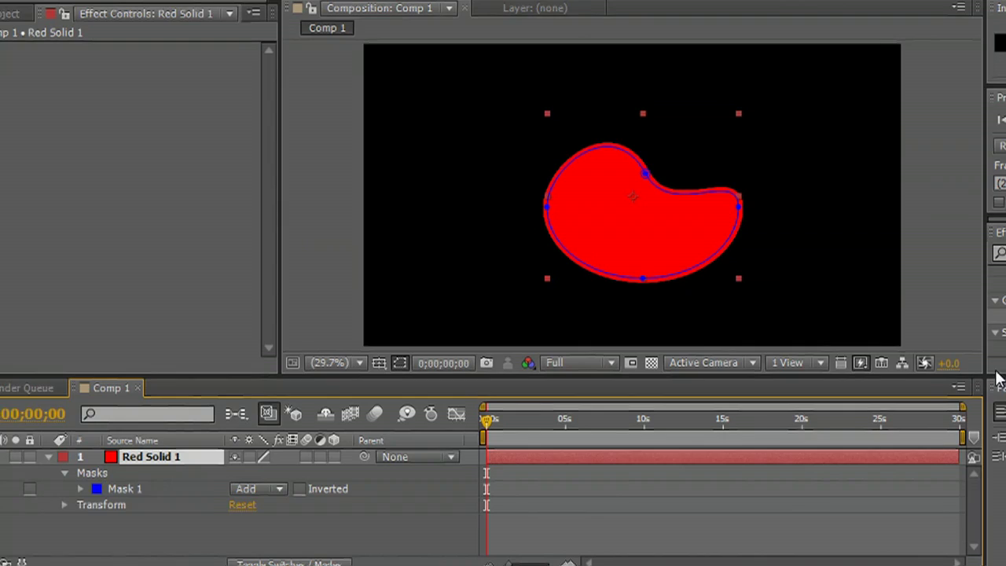
pyautogui.moveTo(905, 252); pyautogui.dragTo(821, 251)
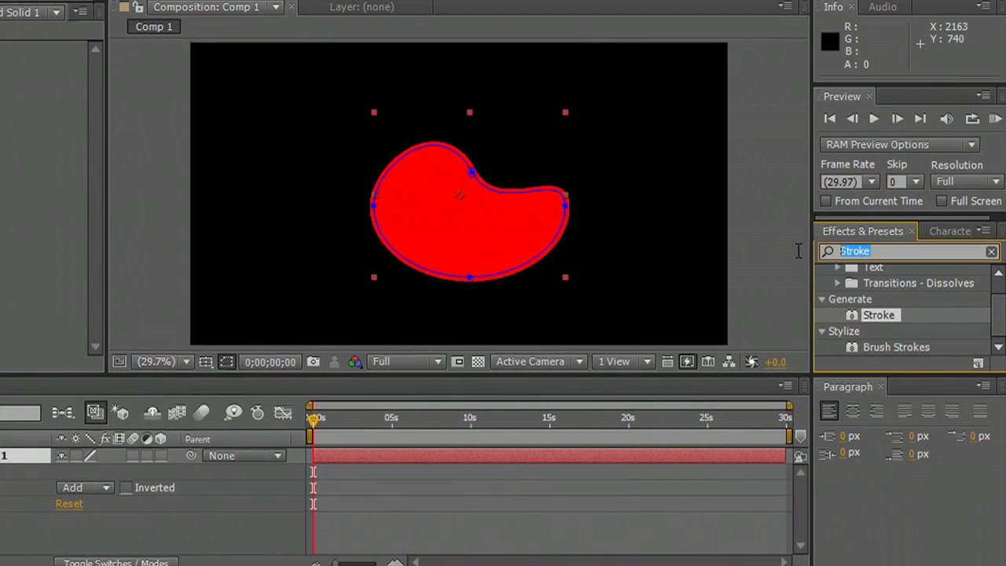
pyautogui.write('find')
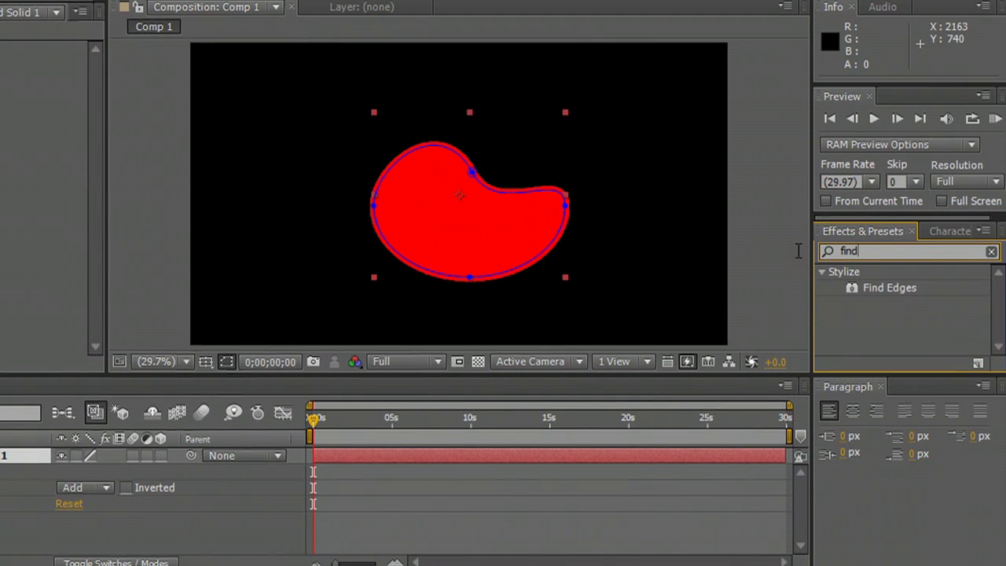
pyautogui.click(857, 289)
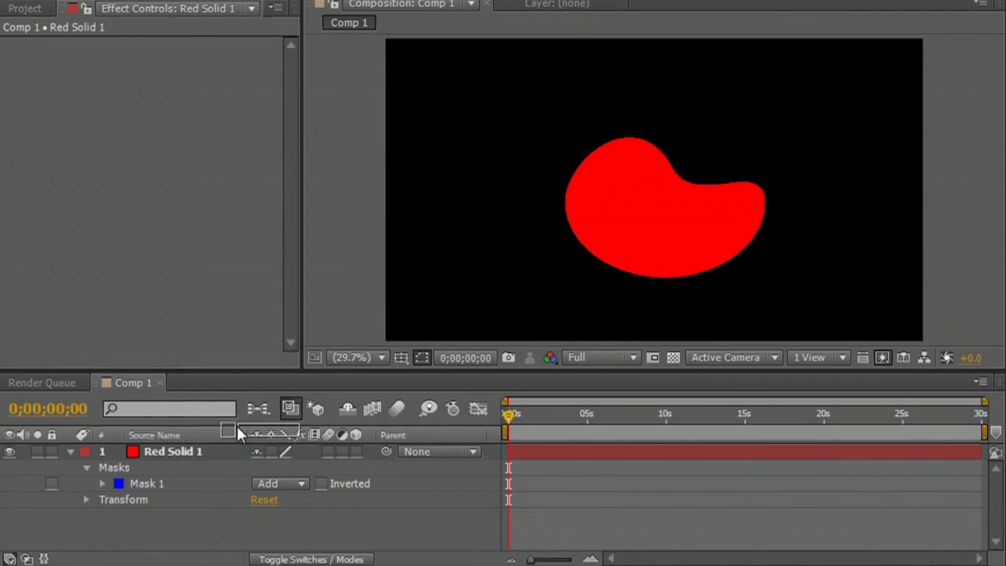
pyautogui.moveTo(237, 425); pyautogui.dragTo(191, 449)
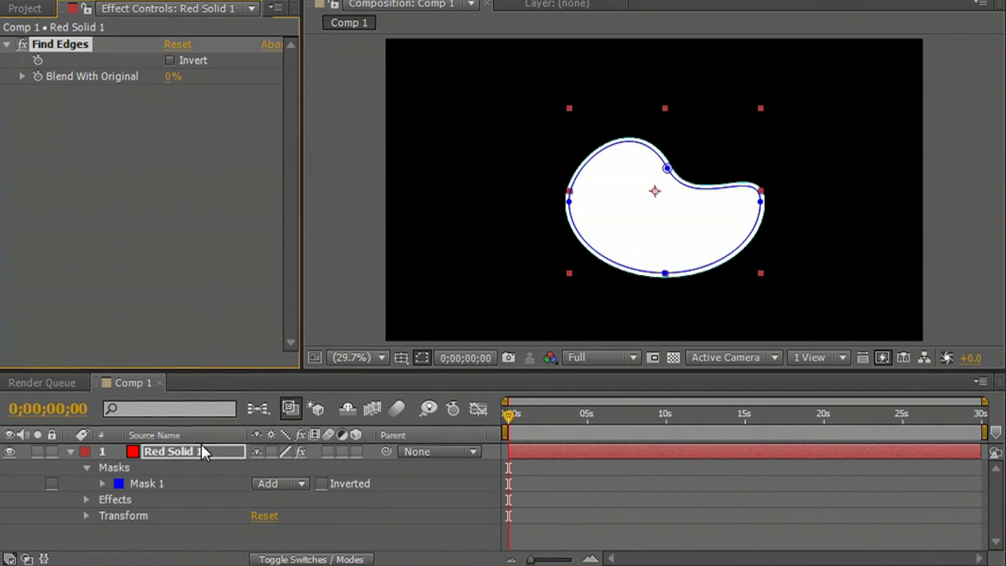